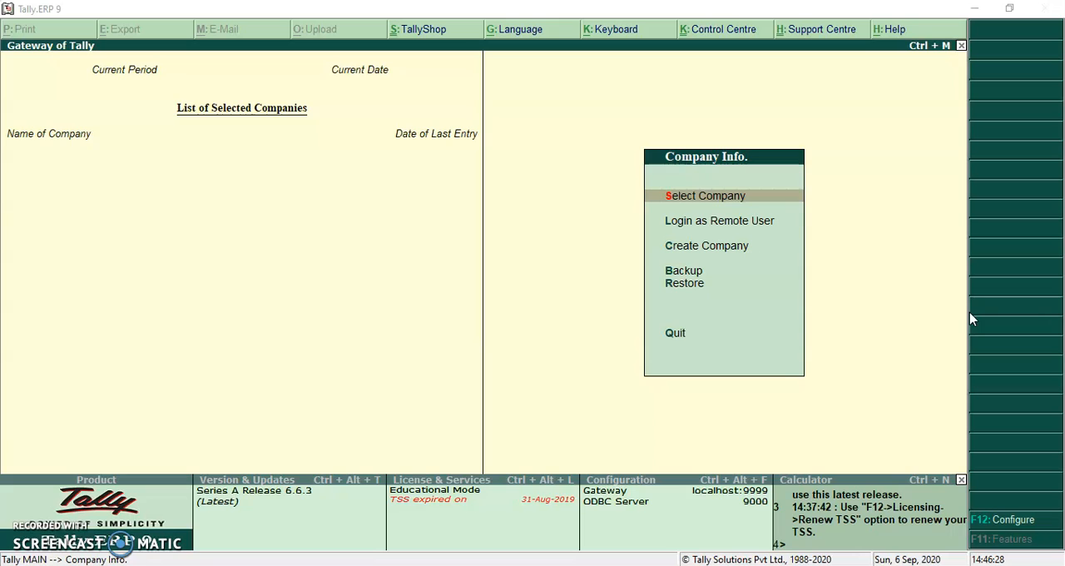
# Load the TALLY TIPS company from the list of companies
pyautogui.click(524, 241)
pyautogui.press('Return')
pyautogui.press('Down')
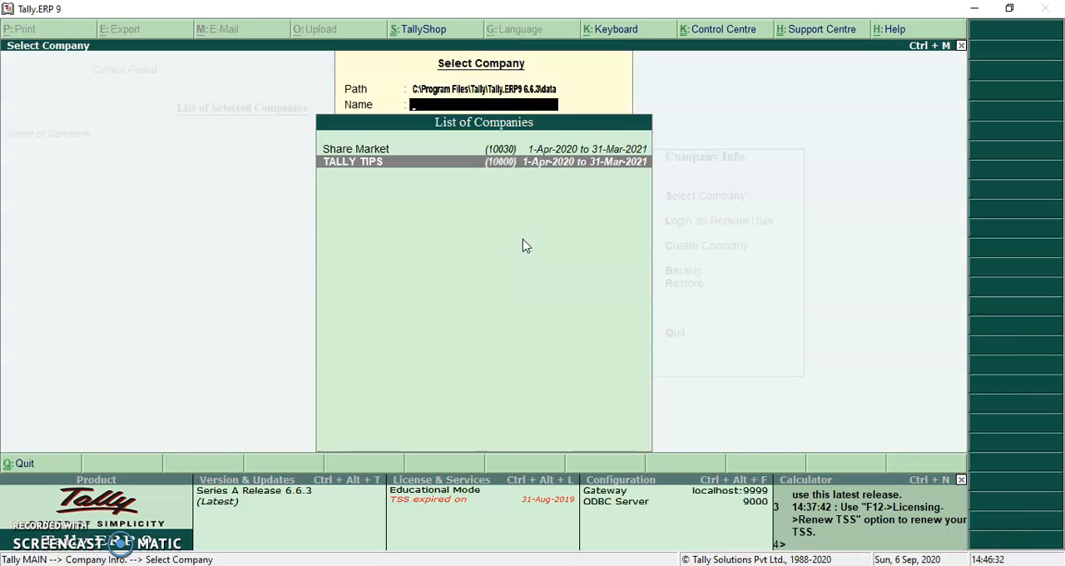
pyautogui.press('Return')
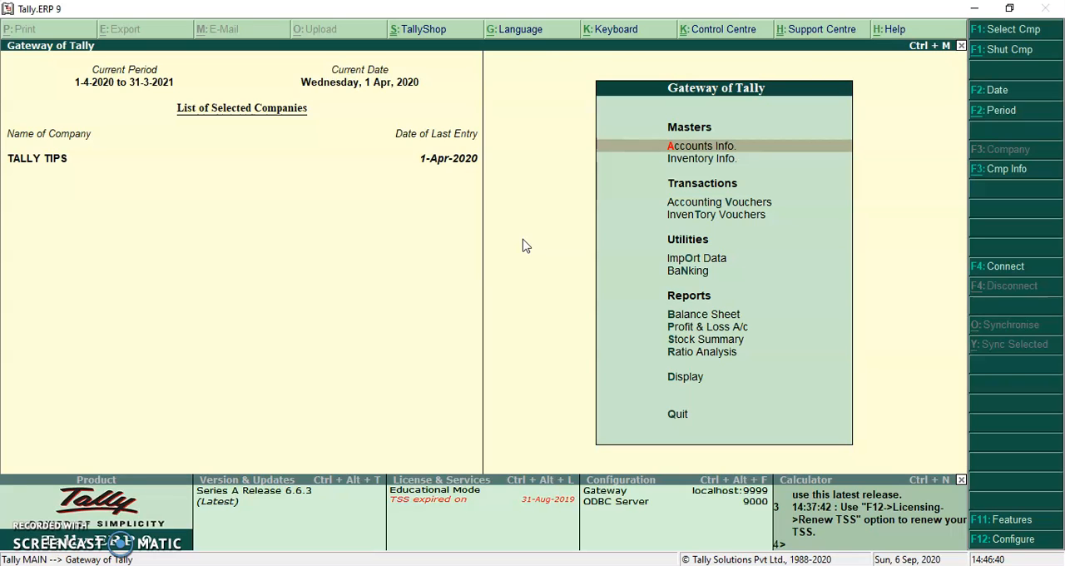
# Shut the open company and load TALLY TIPS again
pyautogui.hotkey('alt', 'F3')
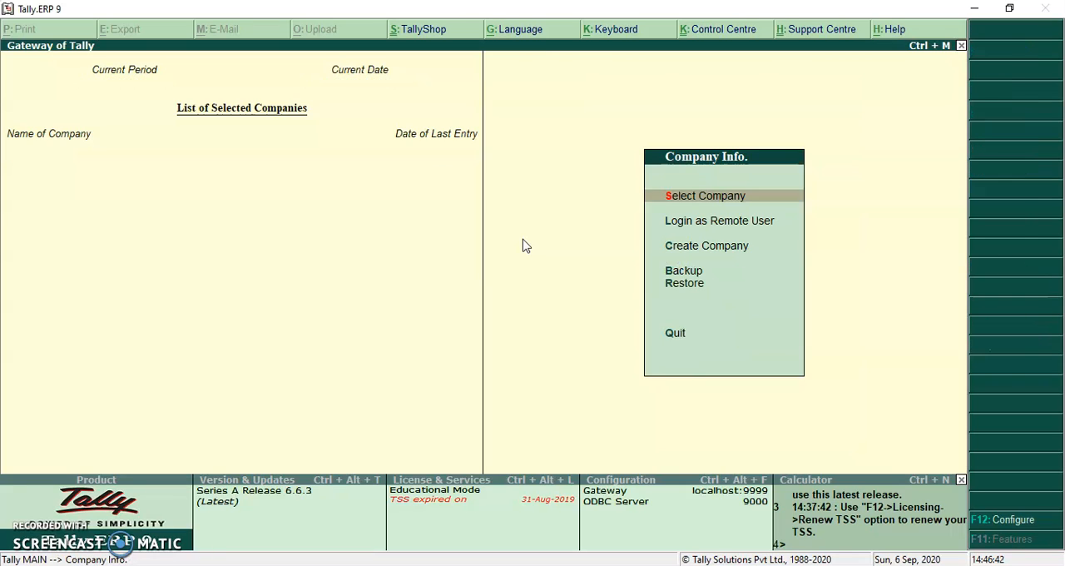
pyautogui.press('Return')
pyautogui.press('Down')
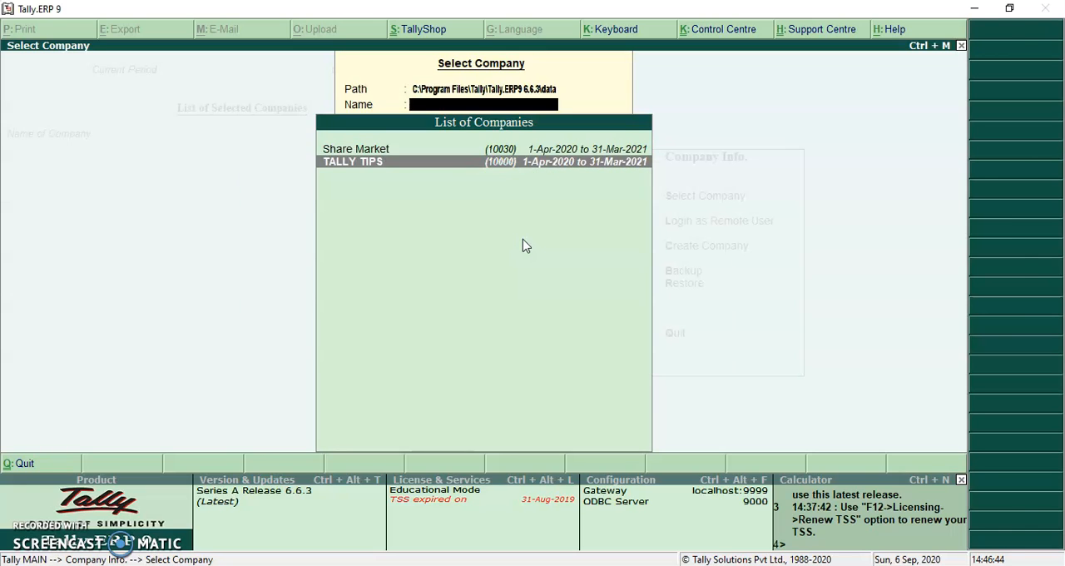
pyautogui.press('Return')
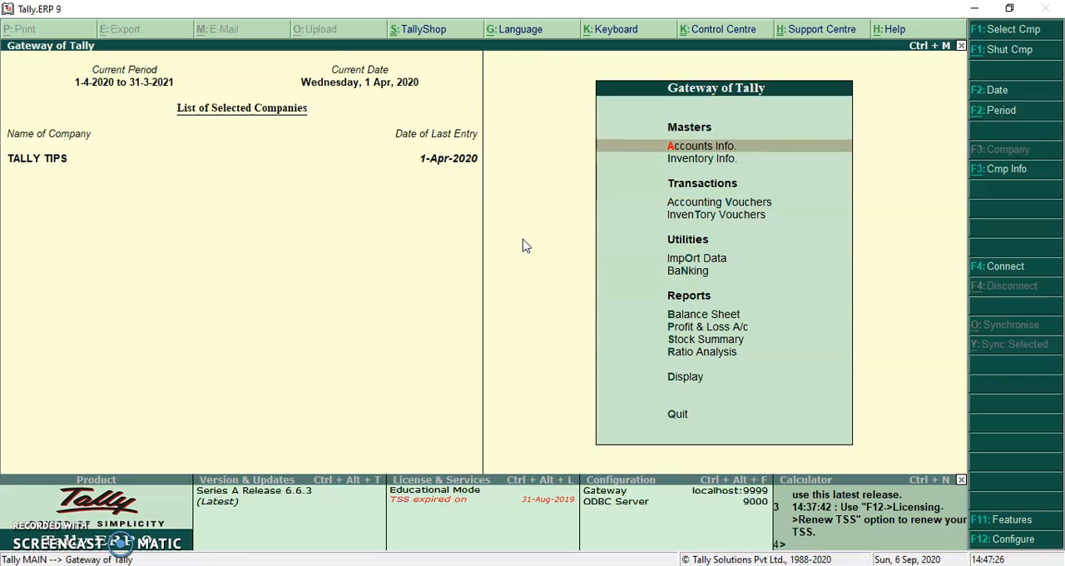
# Open the TALLY TIPS company details for alteration
pyautogui.click(1013, 171)
pyautogui.press('Down')
pyautogui.press('Down')
pyautogui.press('Down')
pyautogui.press('Down')
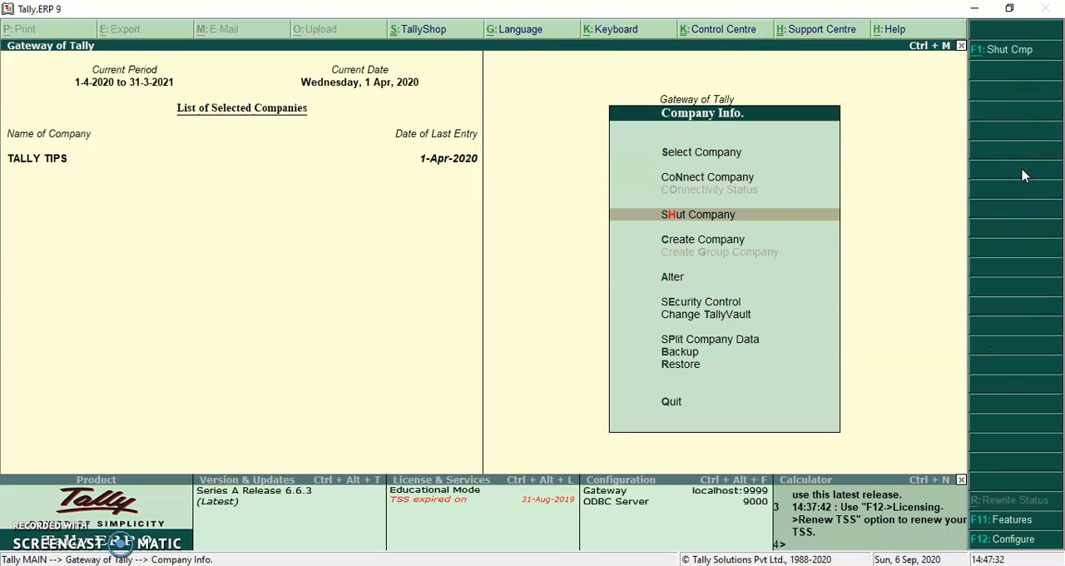
pyautogui.press('Return')
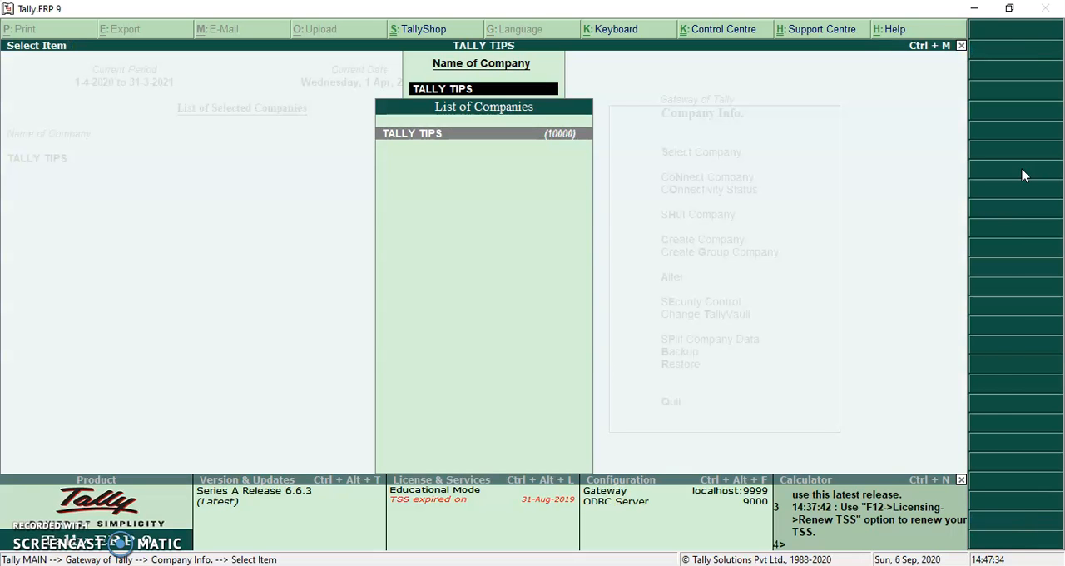
pyautogui.press('Return')
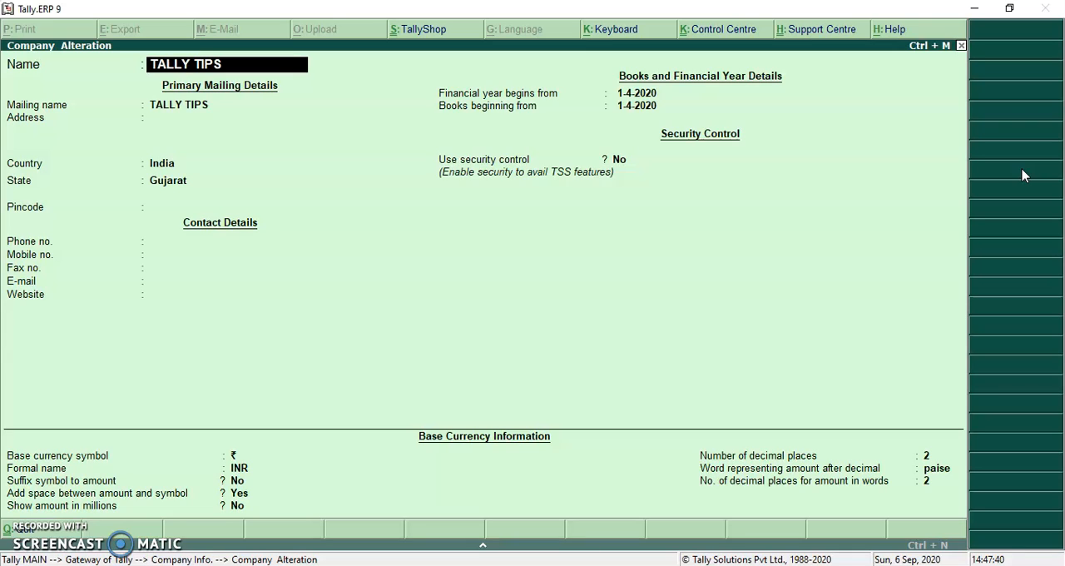
# Try to set the financial year and books beginning dates to 1-4-2021, declining the loss of earlier data
pyautogui.press('Return')
pyautogui.press('Return')
pyautogui.press('Return')
pyautogui.press('Return')
pyautogui.press('Return')
pyautogui.press('Return')
pyautogui.press('Return')
pyautogui.press('Return')
pyautogui.press('Return')
pyautogui.press('Return')
pyautogui.press('Return')
pyautogui.press('Return')
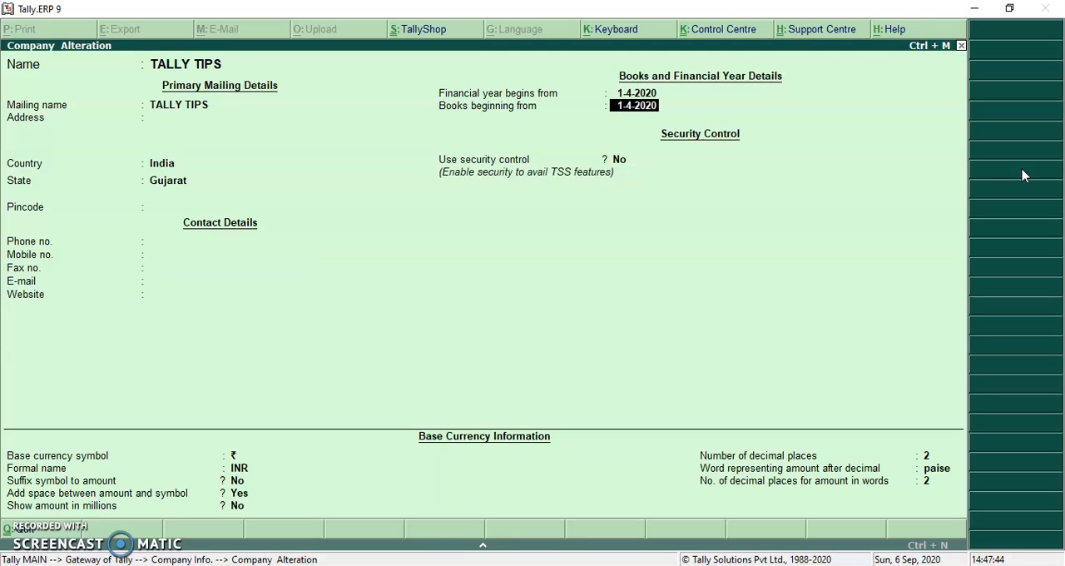
pyautogui.press('Up')
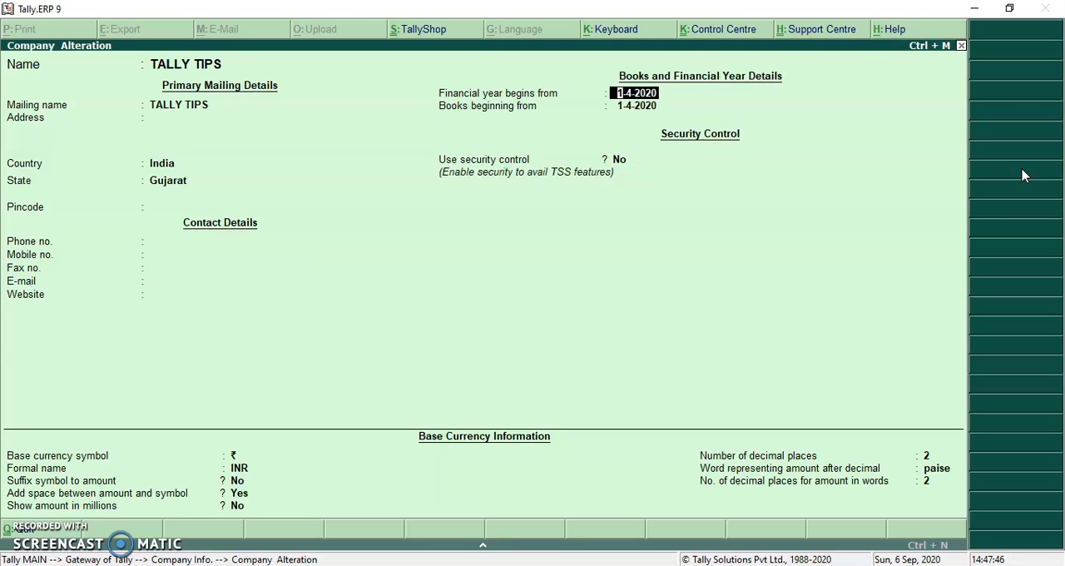
pyautogui.write('1 4 21')
pyautogui.press('Return')
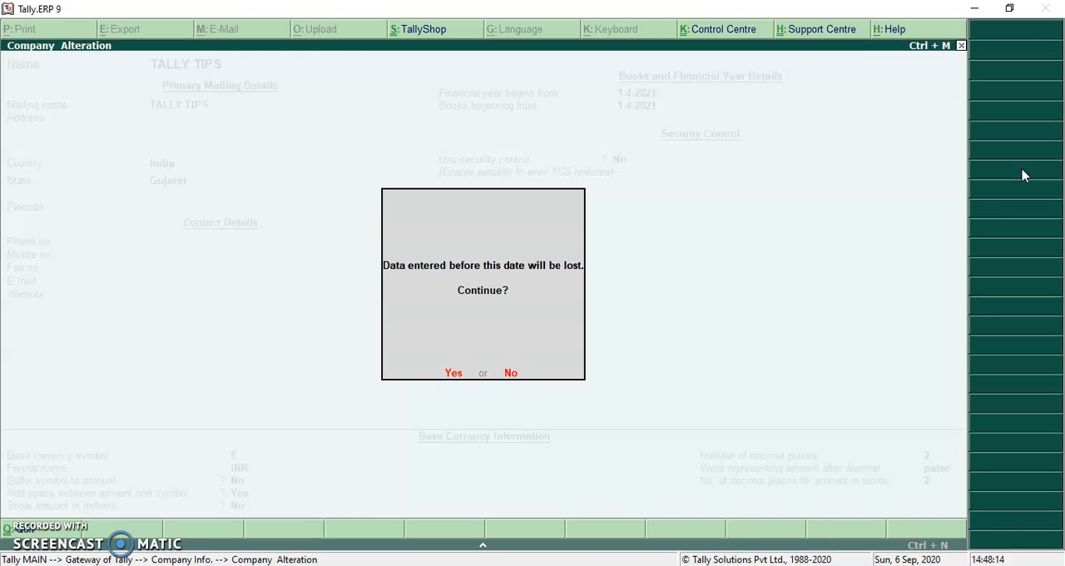
pyautogui.press('n')
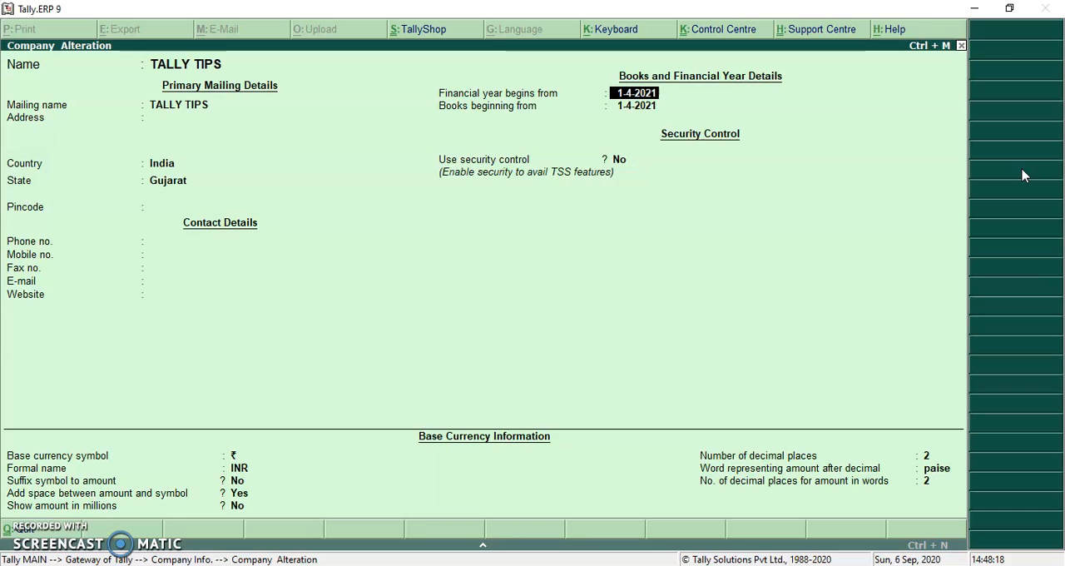
# Start deleting the TALLY TIPS company but back out to the Gateway of Tally without saving the alteration
pyautogui.hotkey('alt', 'd')
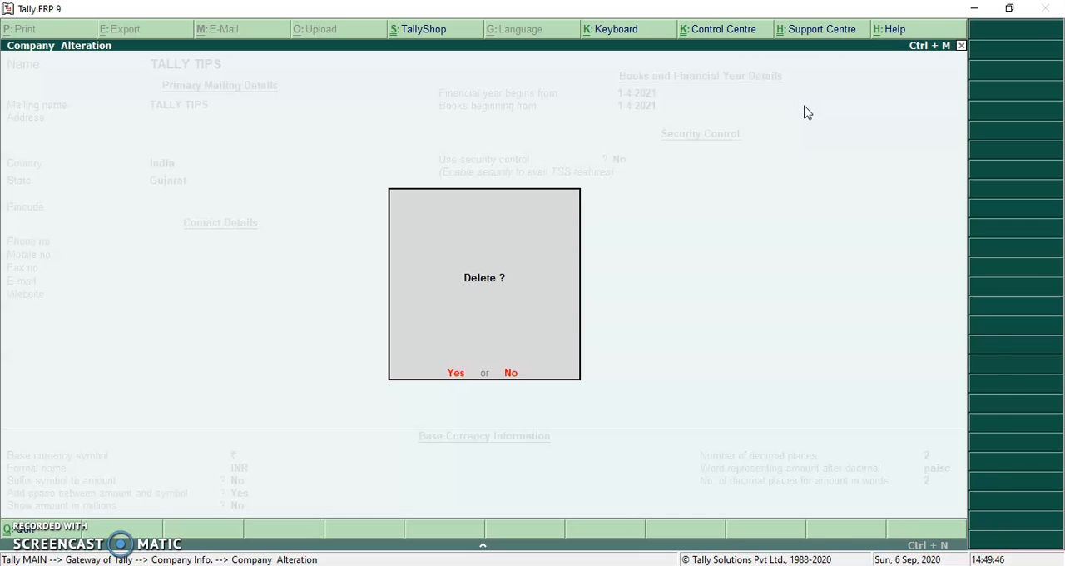
pyautogui.press('Escape')
pyautogui.press('Escape')
pyautogui.press('y')
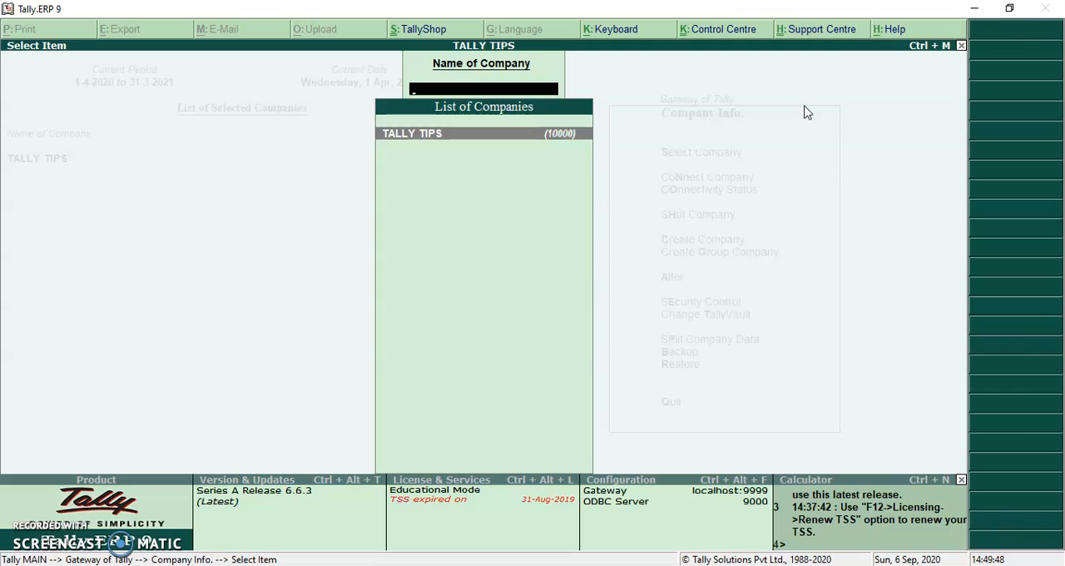
pyautogui.press('Escape')
pyautogui.press('Escape')
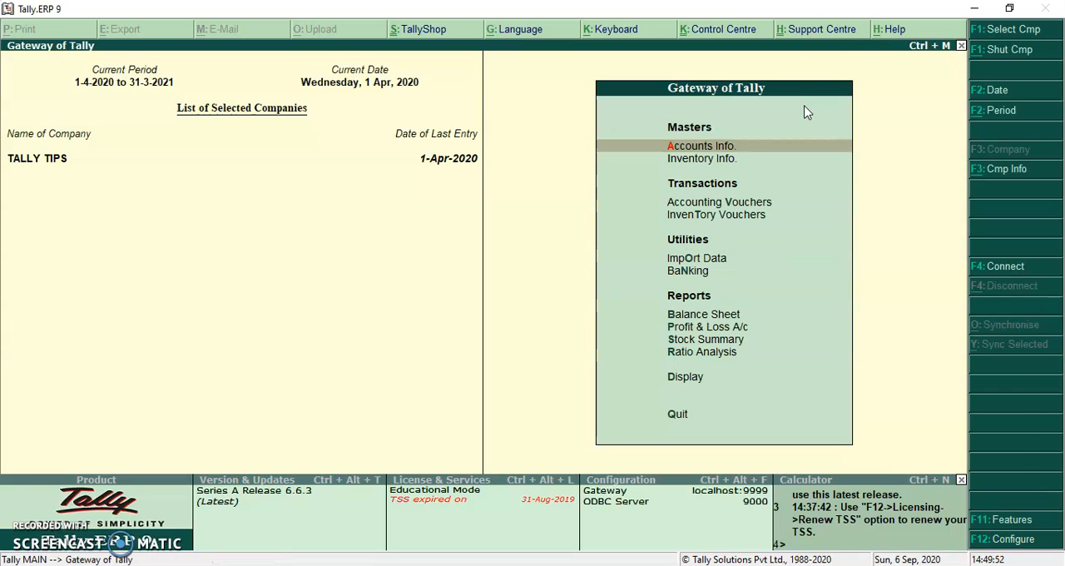
# Shut the company and select TALLY TIPS again from the company list
pyautogui.hotkey('alt', 'F1')
pyautogui.press('Return')
pyautogui.press('Down')
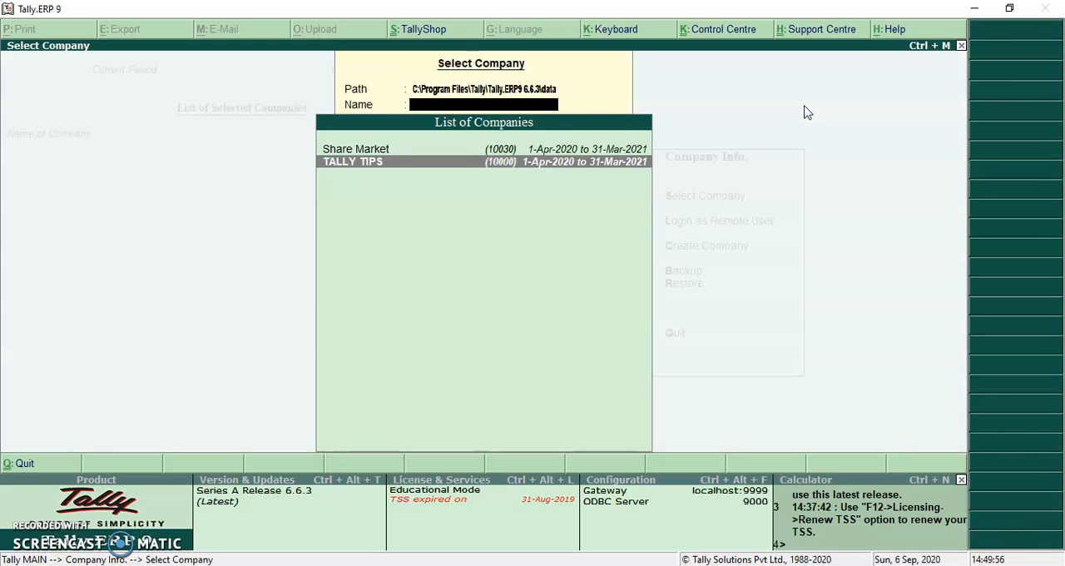
pyautogui.press('Return')
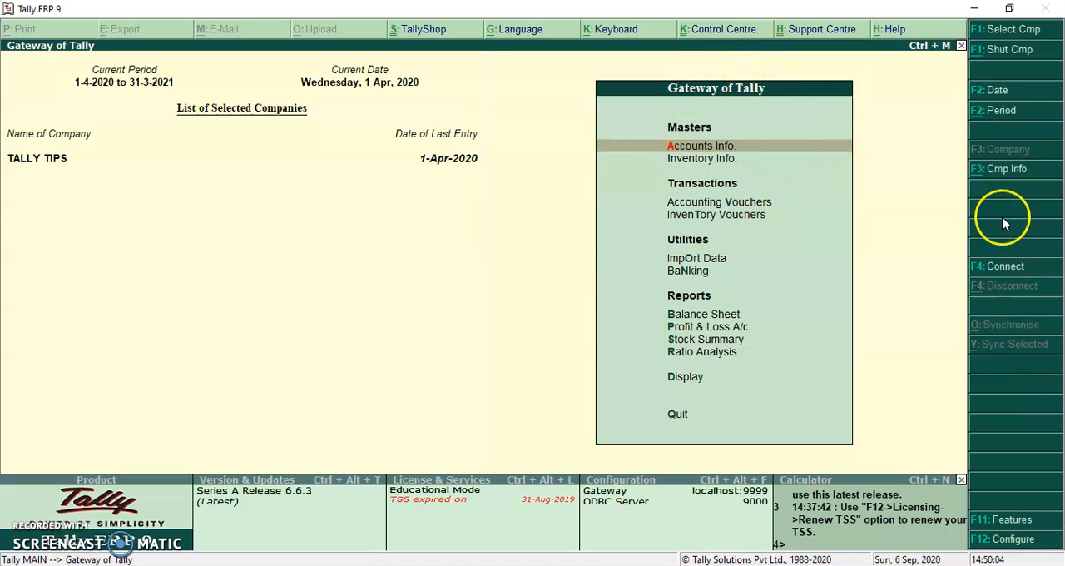
# Bring up the Company Alteration form for TALLY TIPS from the company information options
pyautogui.click(1023, 170)
pyautogui.press('Down')
pyautogui.press('Down')
pyautogui.press('Down')
pyautogui.press('Return')
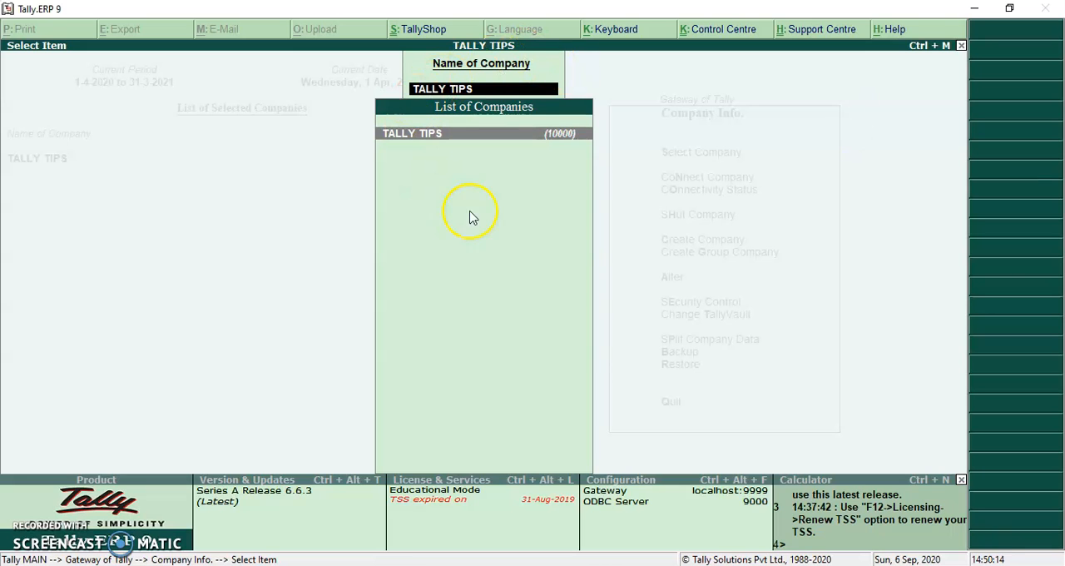
pyautogui.press('Return')
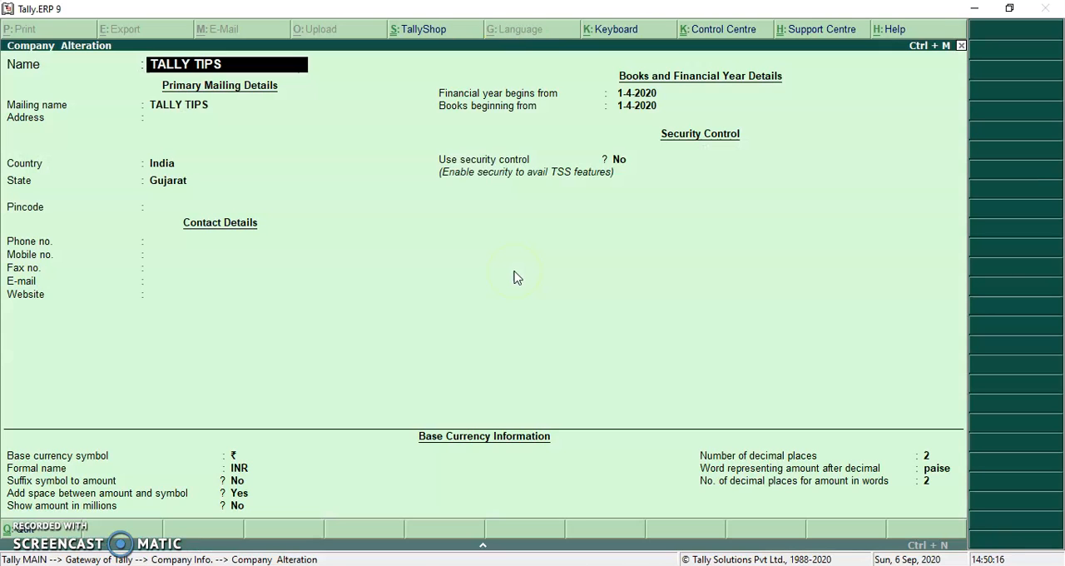
# Keep the mailing details and the 1-4-2020 dates, and set Use security control to Yes
pyautogui.press('Return')
pyautogui.press('Return')
pyautogui.press('Return')
pyautogui.press('Return')
pyautogui.press('Return')
pyautogui.press('Return')
pyautogui.press('Return')
pyautogui.press('Return')
pyautogui.press('Return')
pyautogui.press('Return')
pyautogui.press('Return')
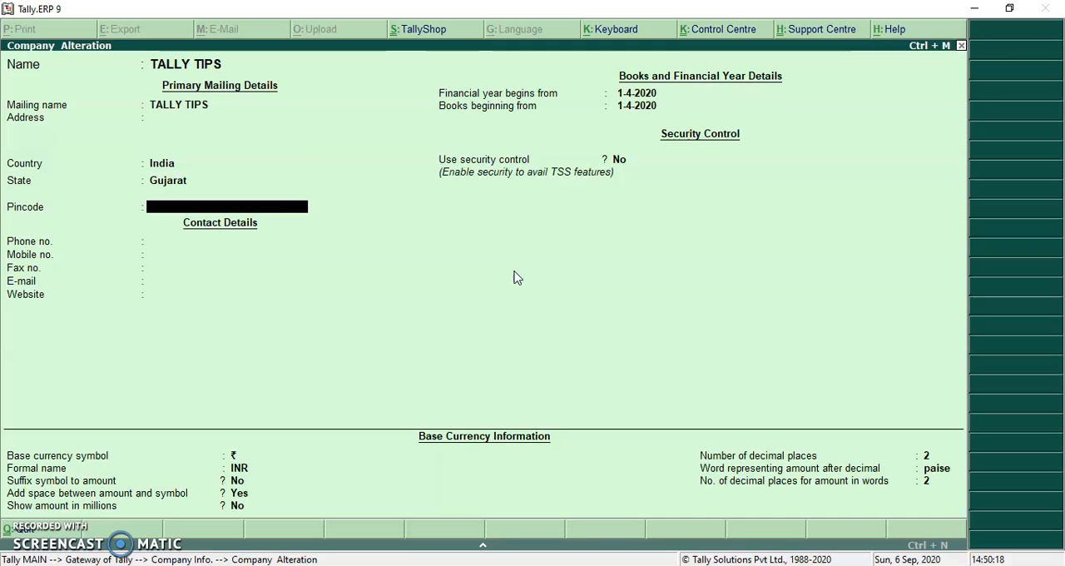
pyautogui.press('Return')
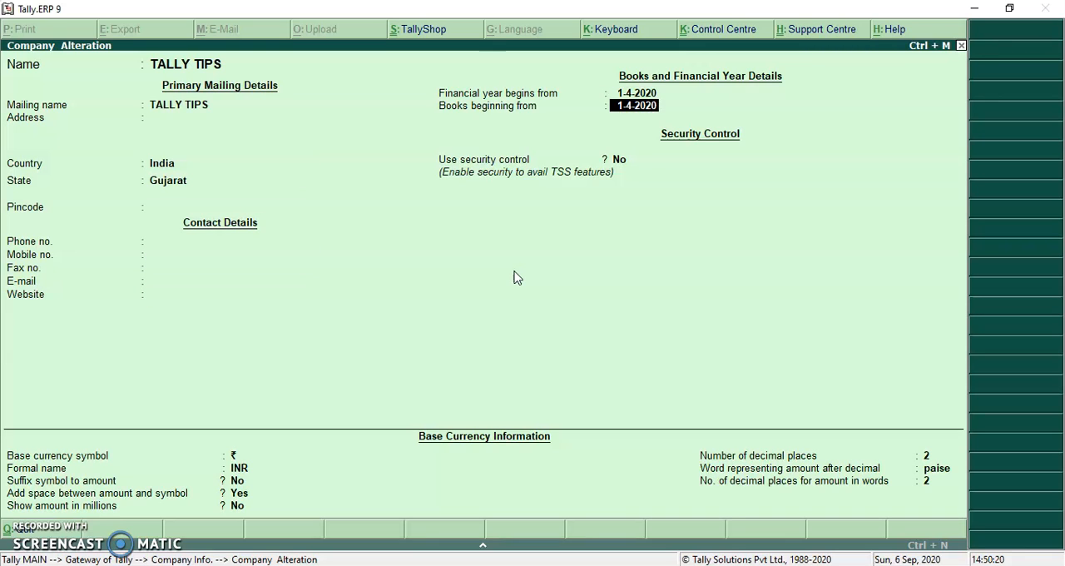
pyautogui.press('Return')
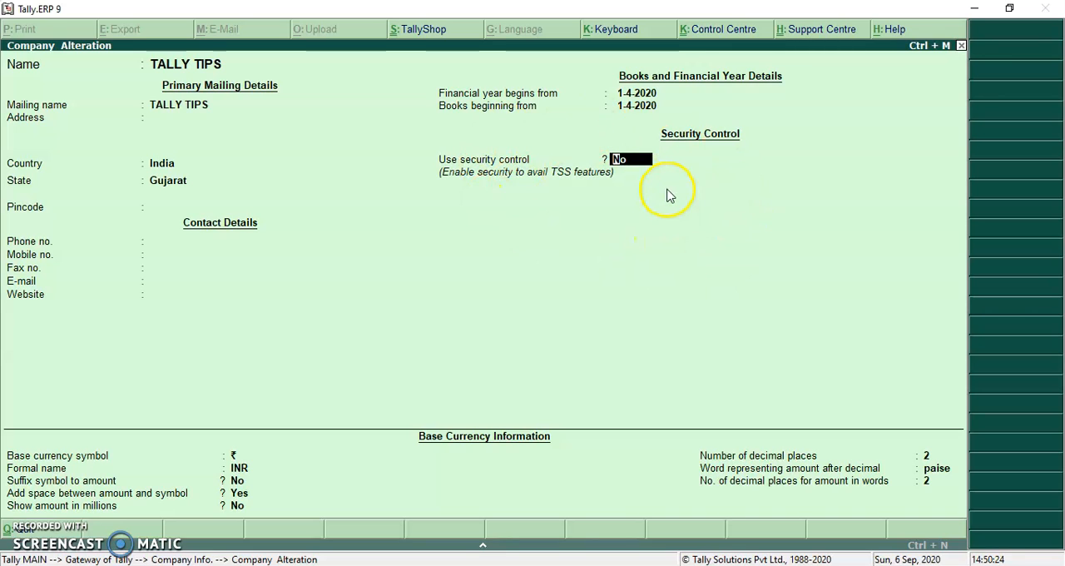
pyautogui.write('y')
pyautogui.press('Return')
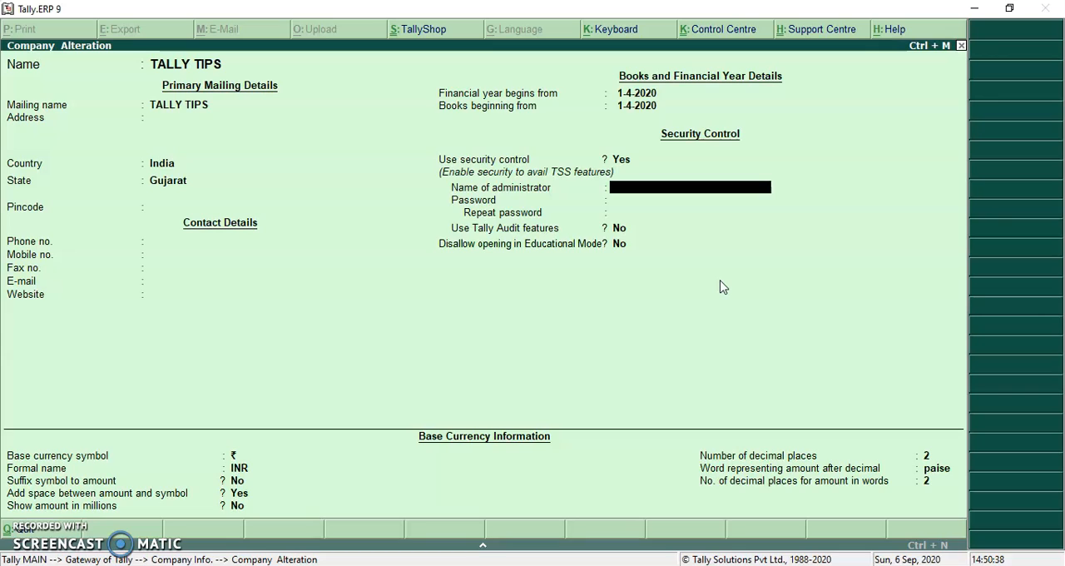
# Set the administrator name to admin and enter the administrator password in both the password and repeat fields
pyautogui.write('admin')
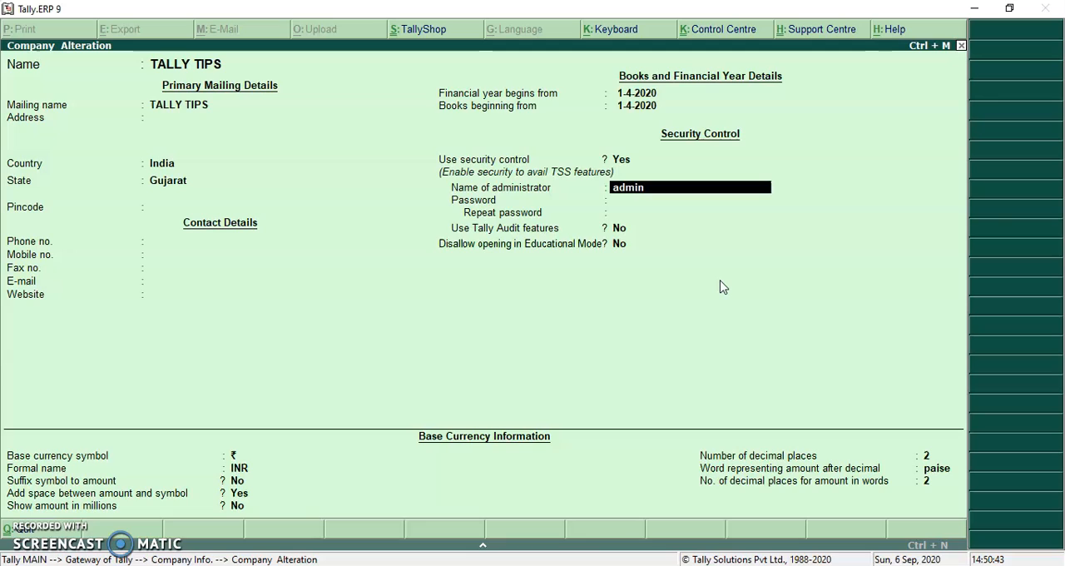
pyautogui.press('Return')
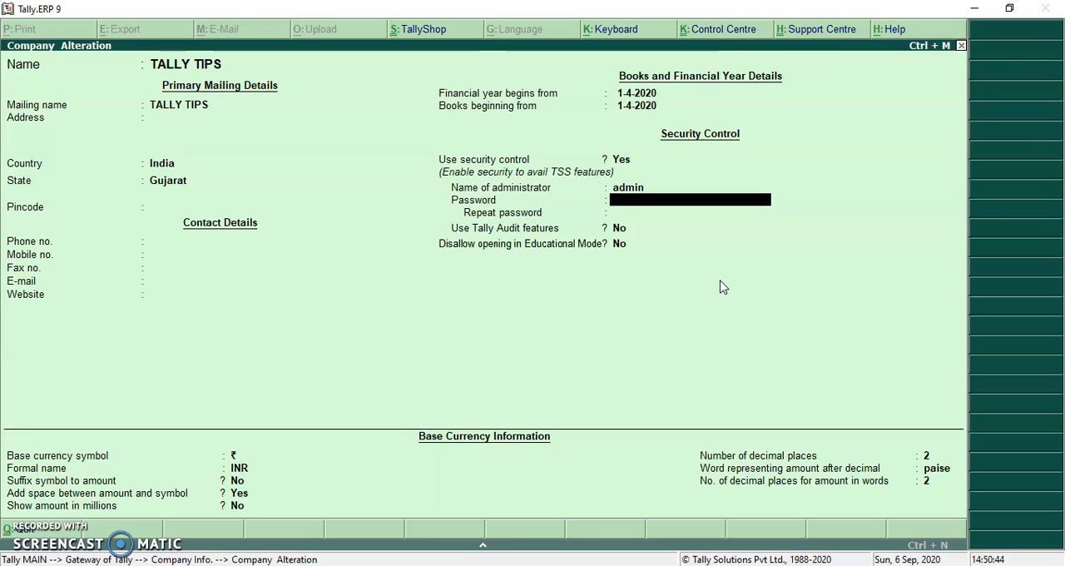
pyautogui.write('*****')
pyautogui.press('Return')
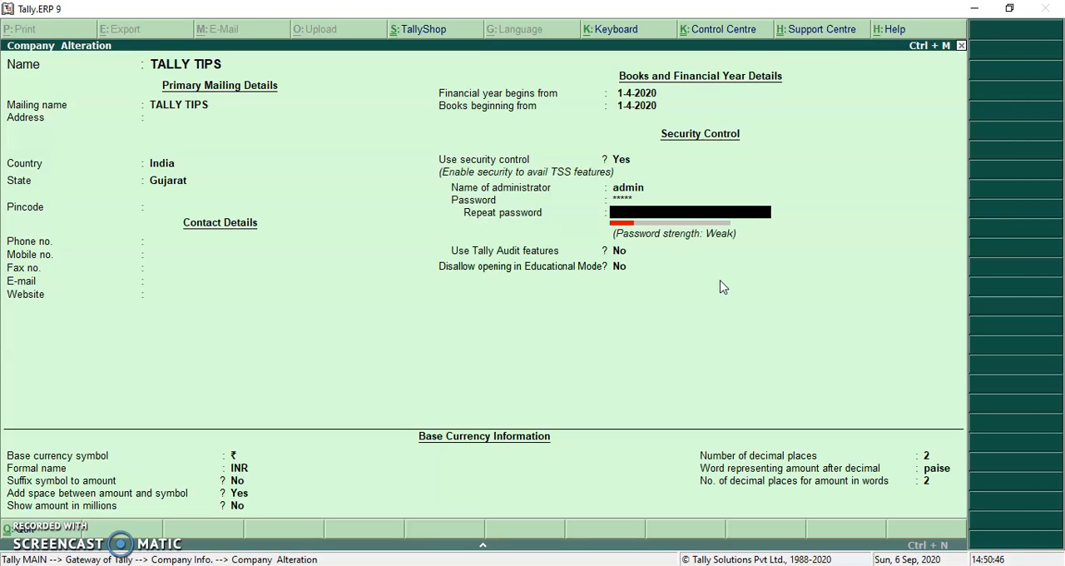
pyautogui.write('*****')
pyautogui.press('Return')
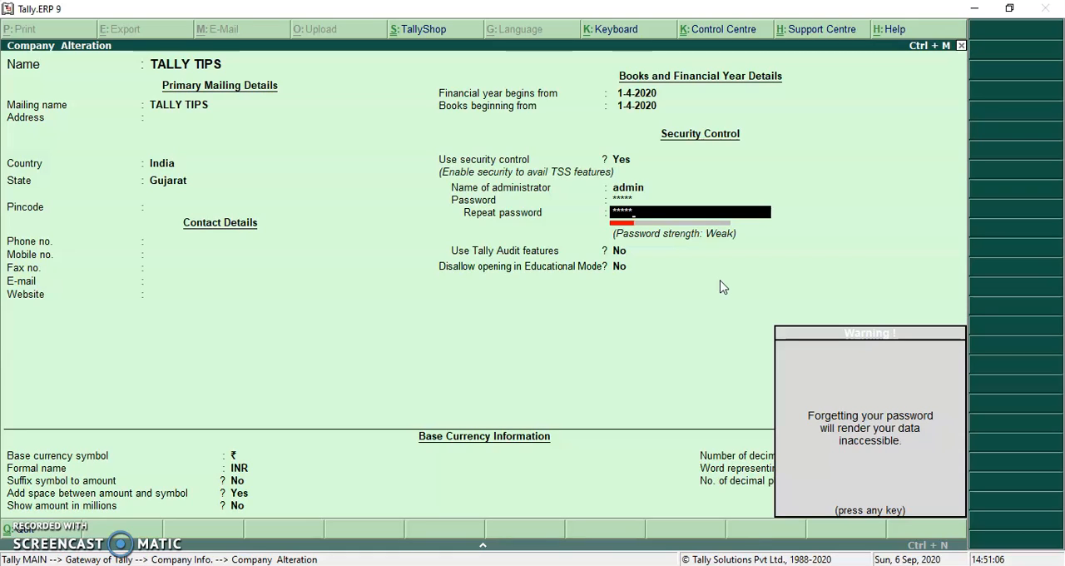
pyautogui.press('Return')
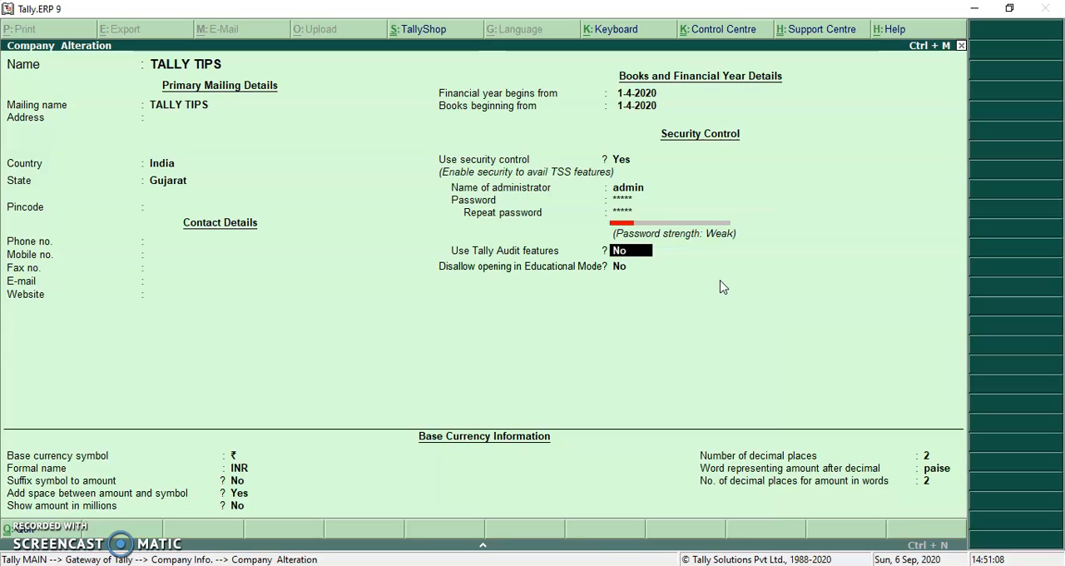
# Leave Tally Audit features and the Educational Mode restriction at No, and accept the company alteration
pyautogui.press('Return')
pyautogui.press('Return')
pyautogui.press('Return')
pyautogui.press('Return')
pyautogui.press('Return')
pyautogui.press('Return')
pyautogui.press('Return')
pyautogui.press('Return')
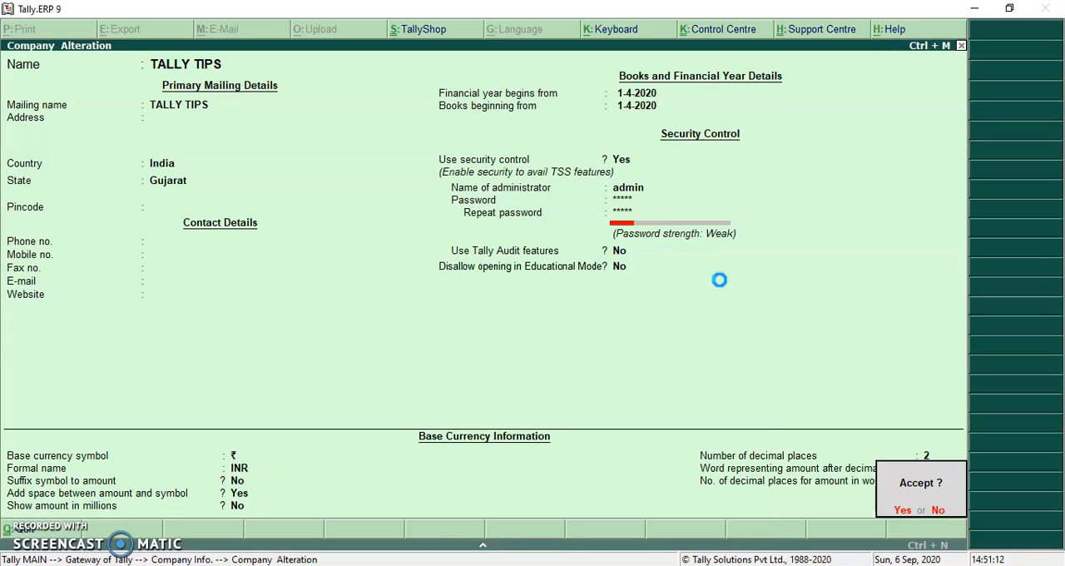
pyautogui.press('Return')
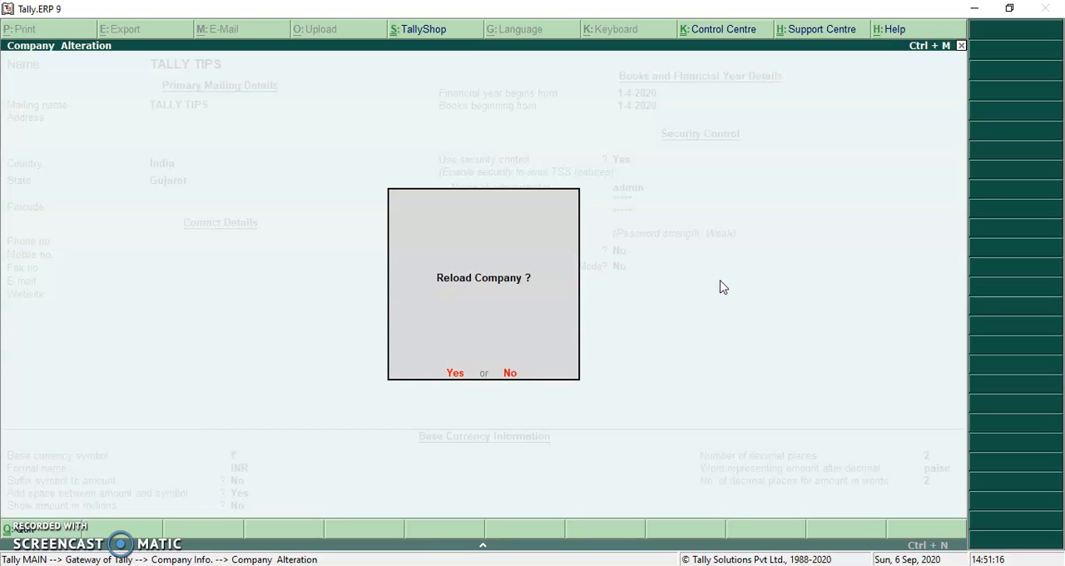
# Reload the company and log in as admin with the administrator password
pyautogui.press('Return')
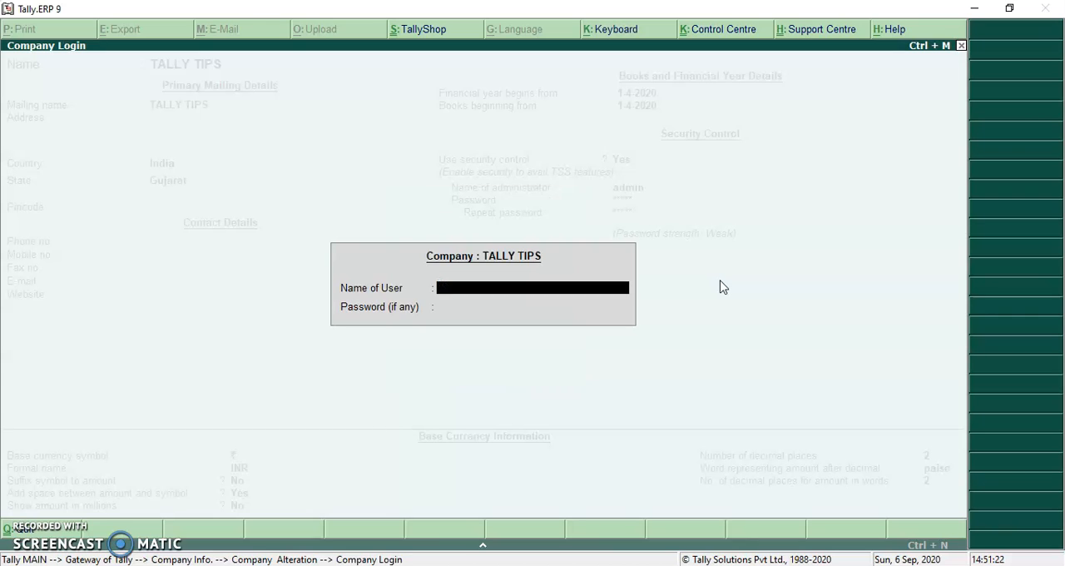
pyautogui.write('admin')
pyautogui.press('Return')
pyautogui.write('admi')
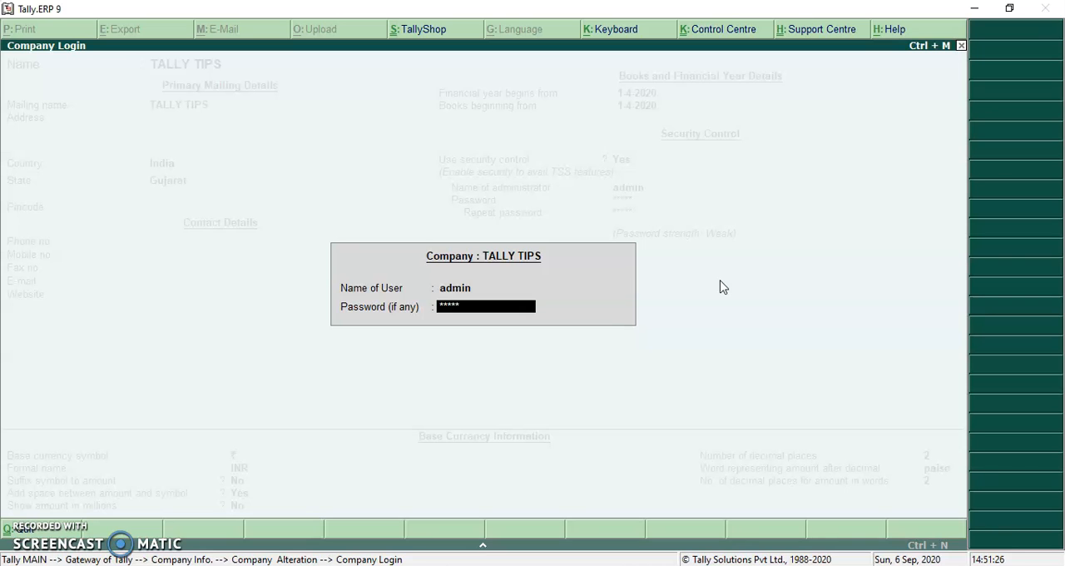
pyautogui.press('Return')
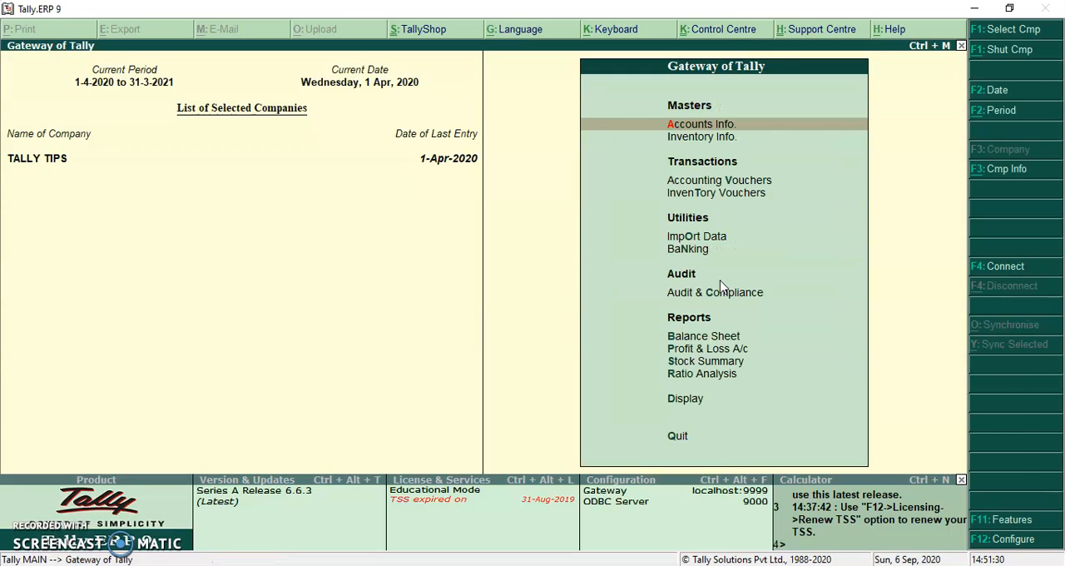
# Shut the loaded company and select TALLY TIPS again from the list of companies
pyautogui.click(1013, 48)
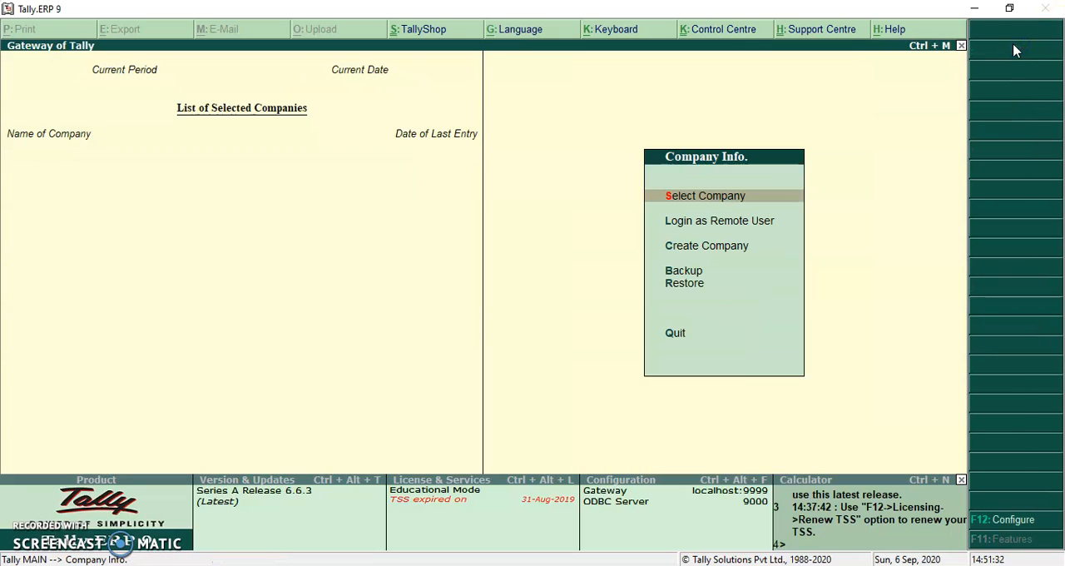
pyautogui.press('Return')
pyautogui.press('Down')
pyautogui.press('Return')
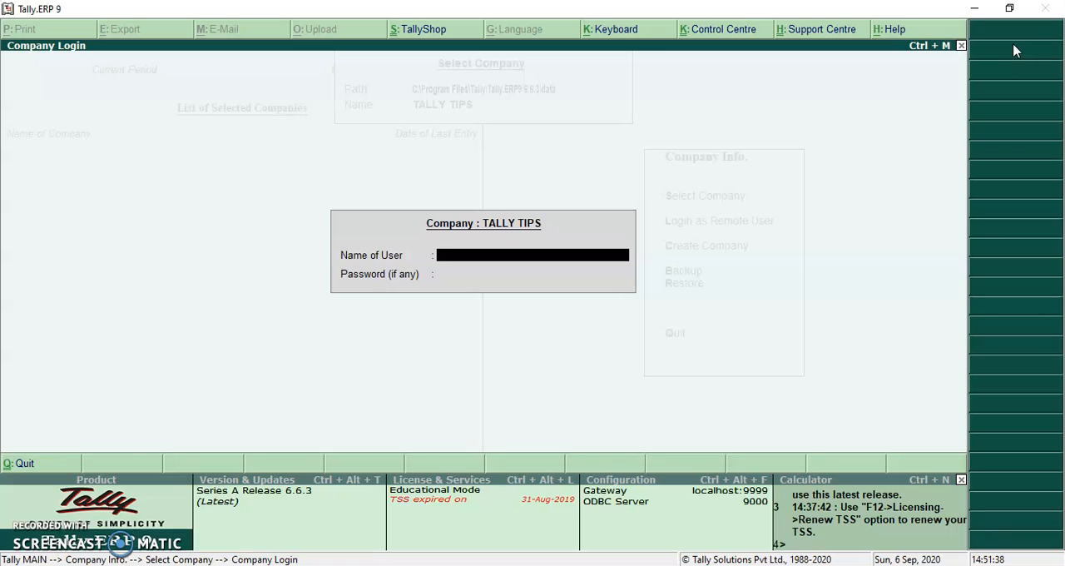
# Log in to TALLY TIPS as admin with the administrator password
pyautogui.write('admin')
pyautogui.press('Return')
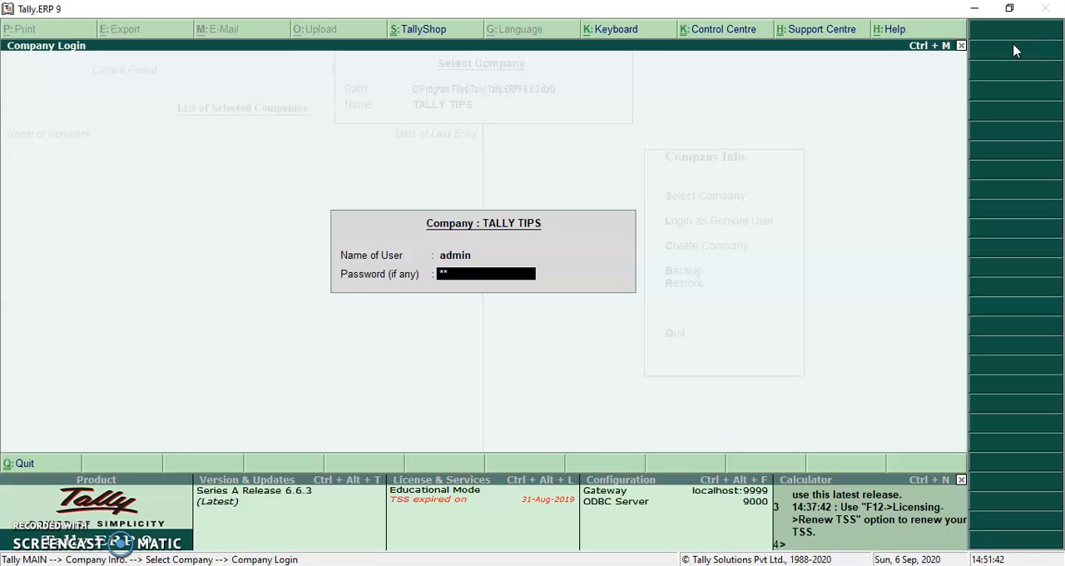
pyautogui.press('Return')
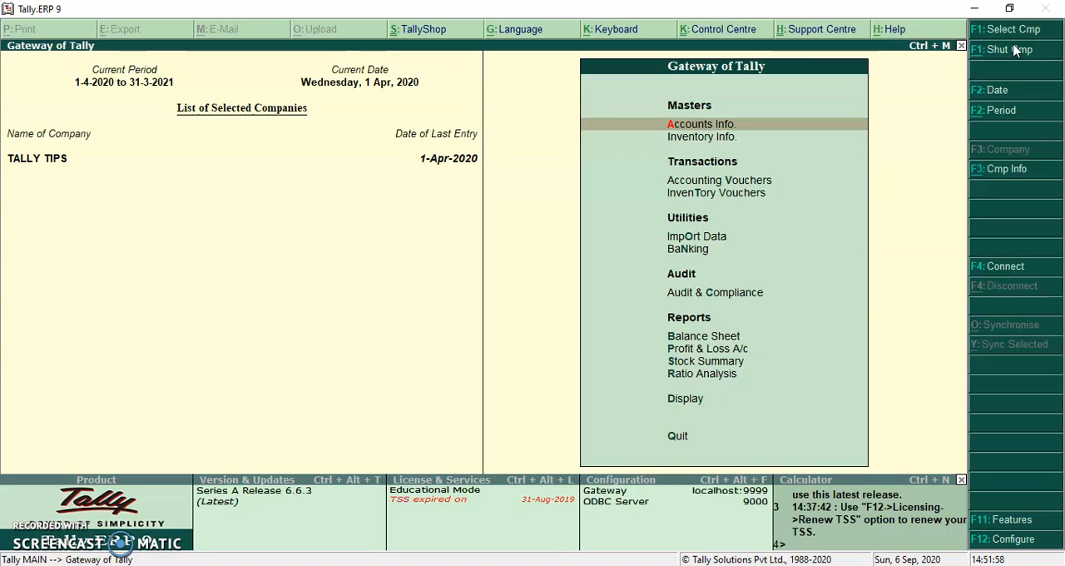
# Shut TALLY TIPS once more and reselect it to bring up its company login
pyautogui.click(1014, 50)
pyautogui.press('Return')
pyautogui.press('Down')
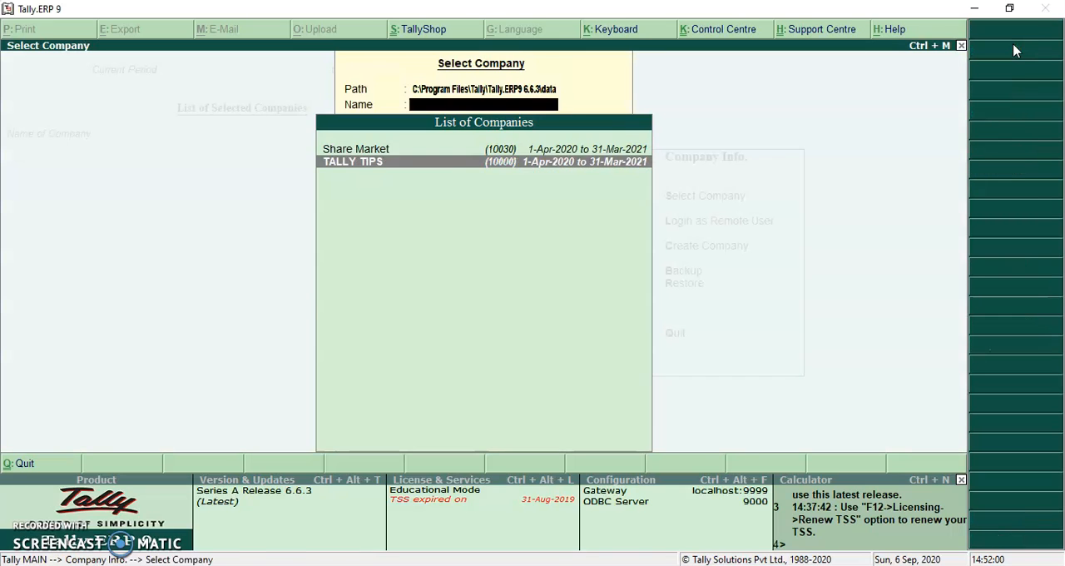
pyautogui.press('Return')
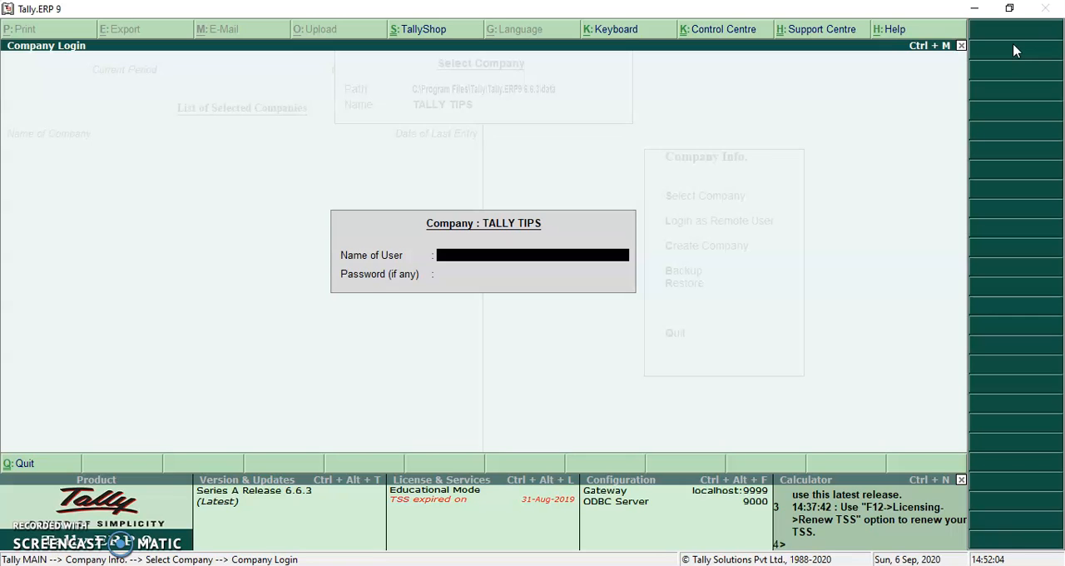
# Try to log in to TALLY TIPS as admin with an incorrect password, and leave the login for the Company Info. menu
pyautogui.write('admin')
pyautogui.press('Return')
pyautogui.write('123')
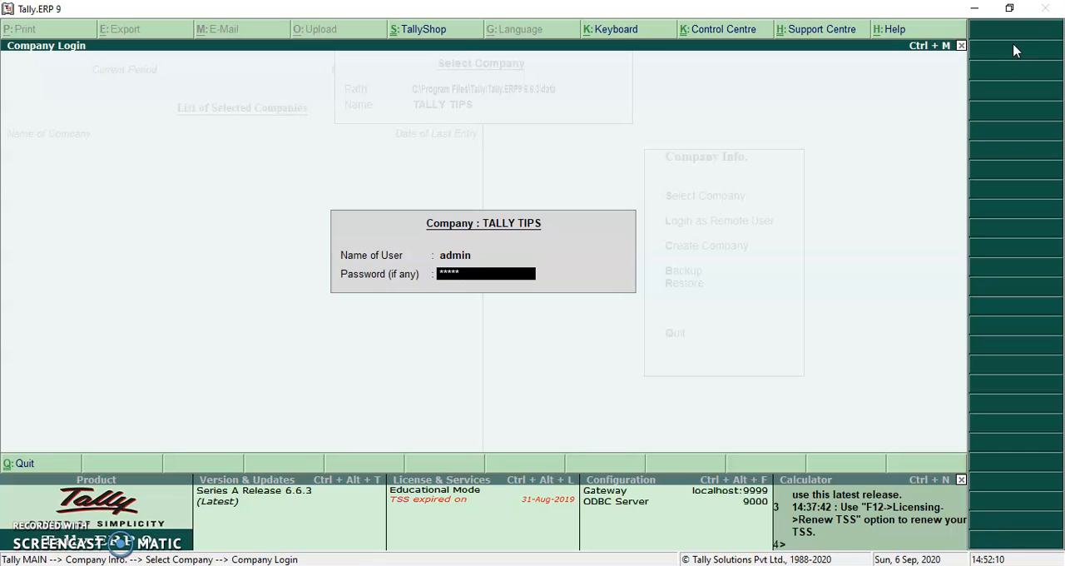
pyautogui.press('Return')
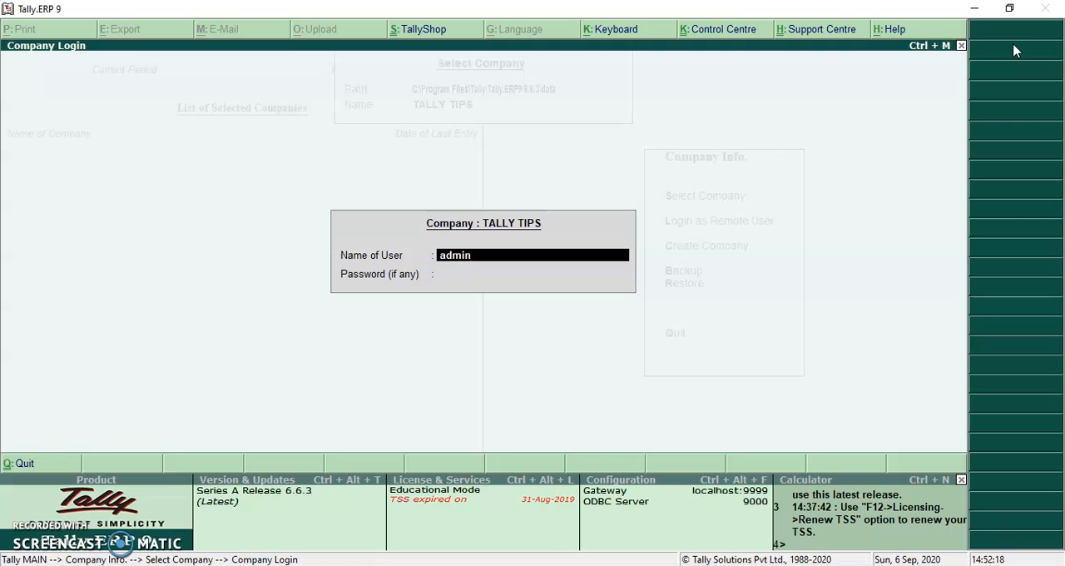
pyautogui.press('BackSpace')
pyautogui.press('Escape')
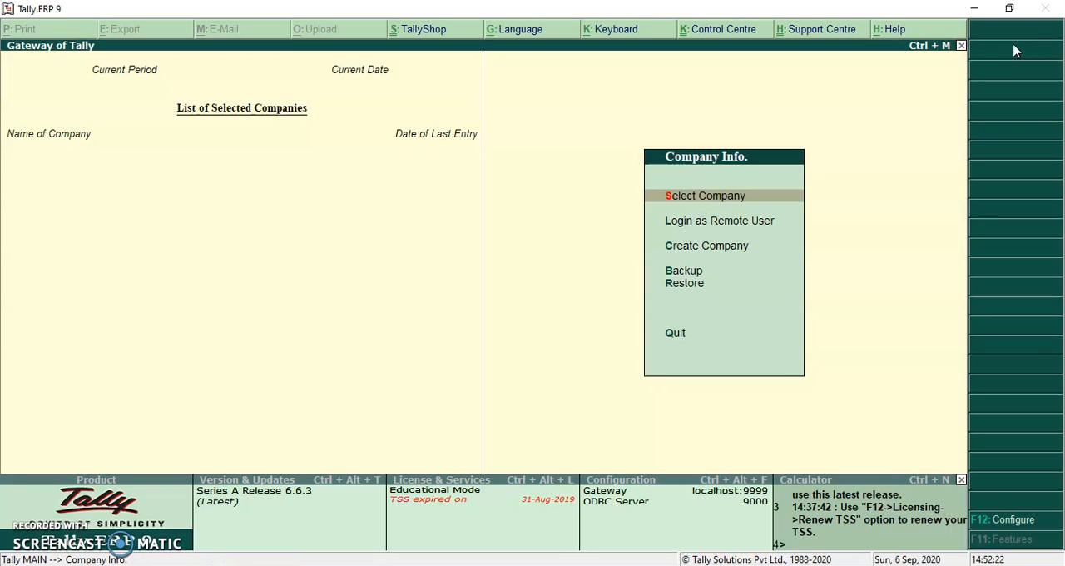